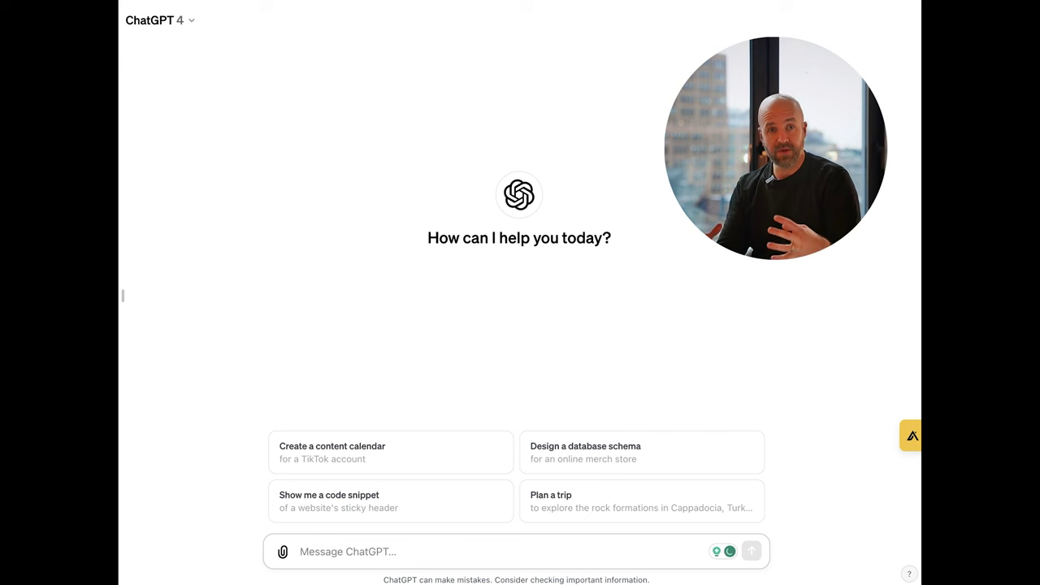
Step: Ask ChatGPT, acting as an expert L&D professional, to outline a 45-minute hard-conversations training for new managers
text(I want to host a training for managers, they are fairly new managers and I need to teach them about how to have hard conversations with employees. Could be conversations about not meeting performance criteria and similar conversations.)
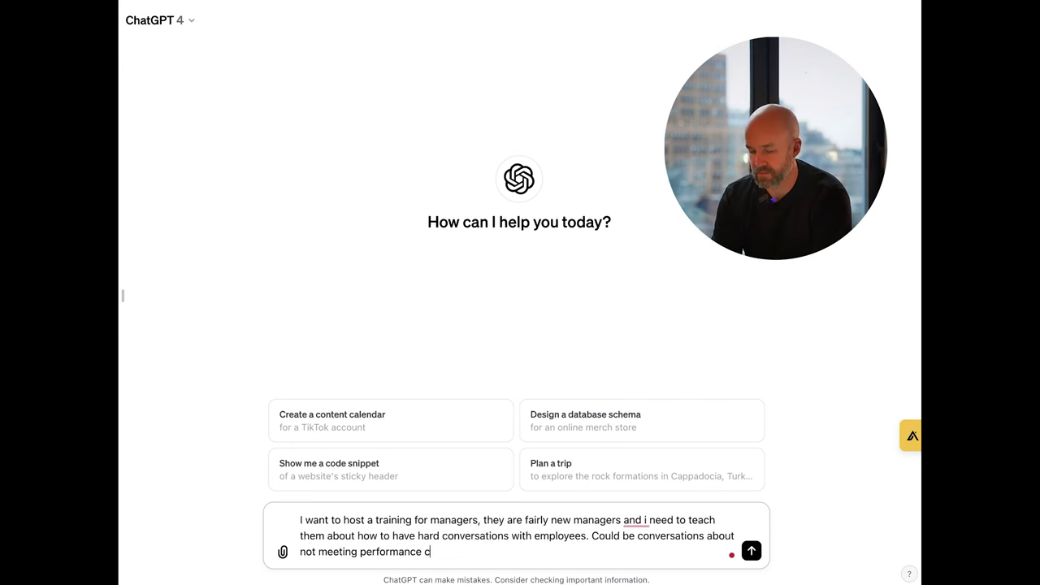
click(645, 468)
text(I want you to act as a very knowledgeable L&D professional when creating this training and consider all relevant science in creating engaging training sessions that inspire and educate people. )
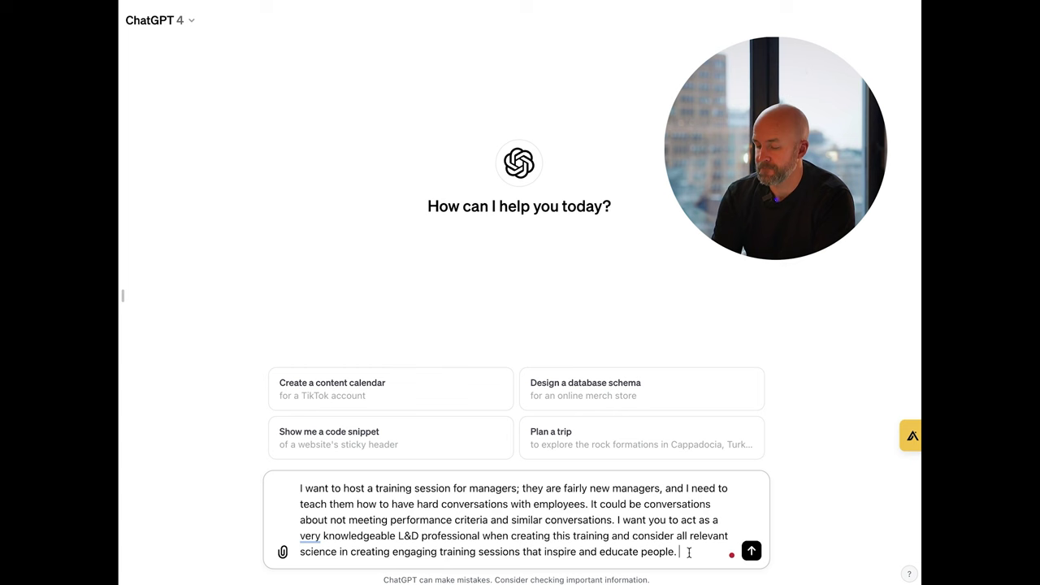
text(The training should be about 45 minutes long and be an in-person training, meaning that people should attend it in a classroom. I'm aiming for a bit of discussion so people can utilize the good examples they might have. Can you give me an outline for such training?)
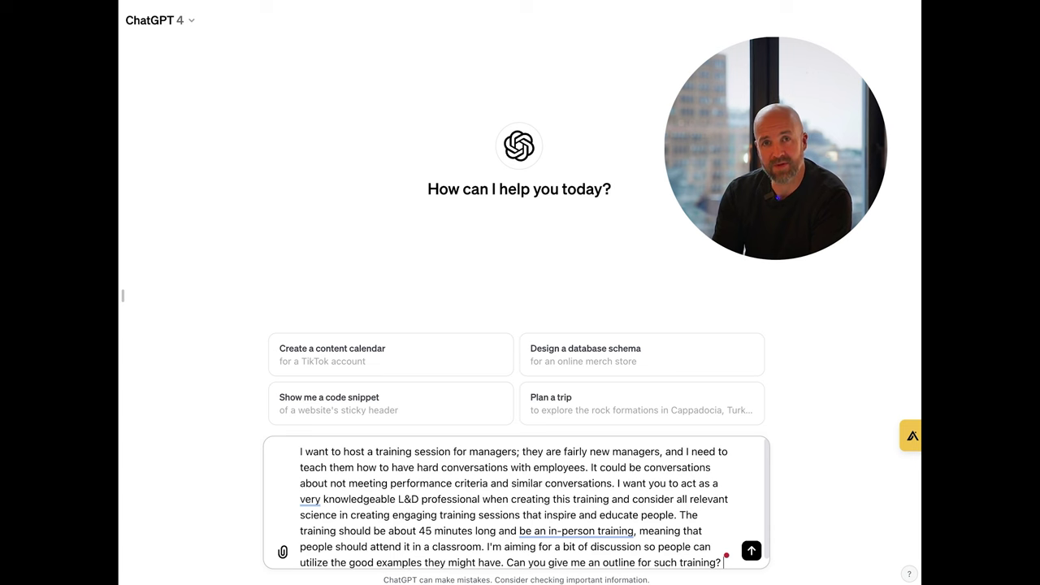
key(Return)
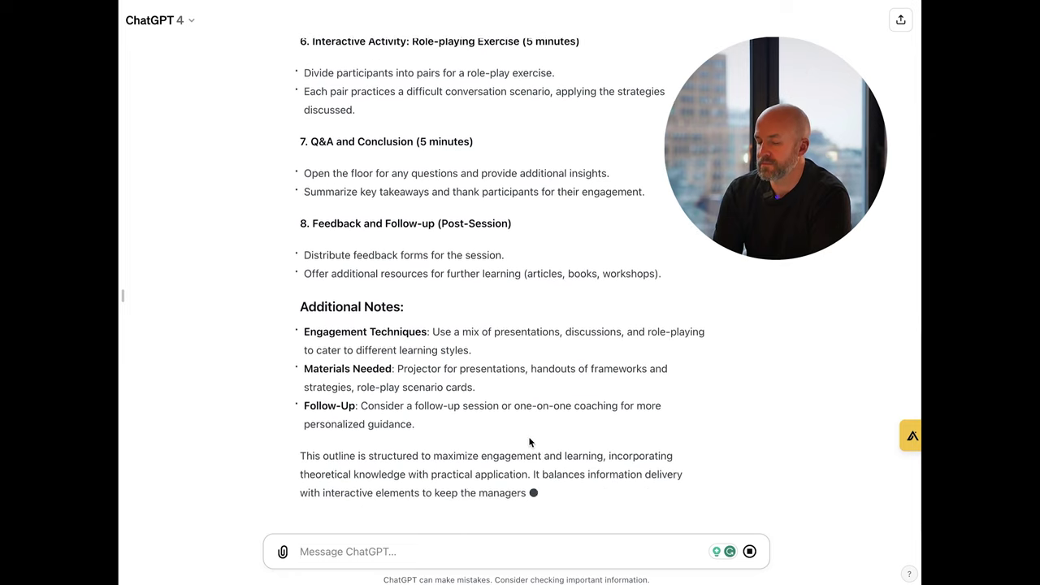
Step: Read through the eight-section outline, from the 5-minute Introduction to Feedback and Follow-up
scroll(537, 400, up, 6)
scroll(537, 401, up, 2)
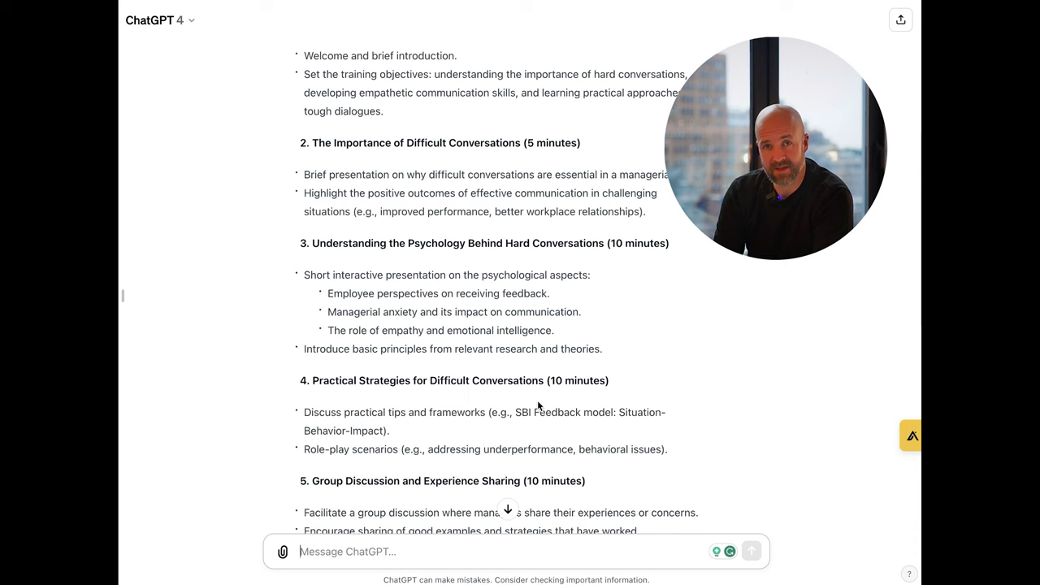
scroll(537, 402, up, 1)
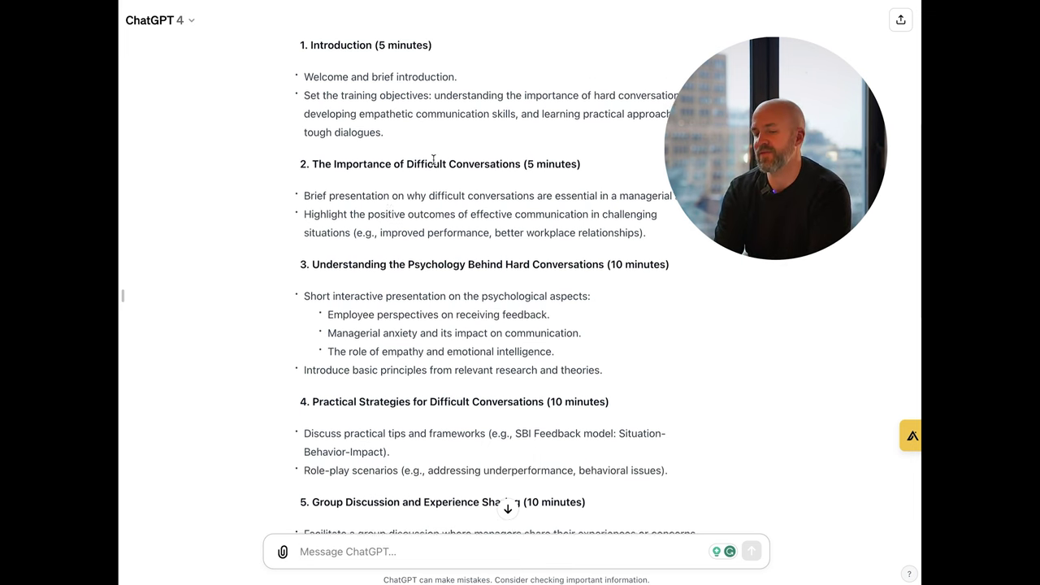
scroll(406, 183, down, 1)
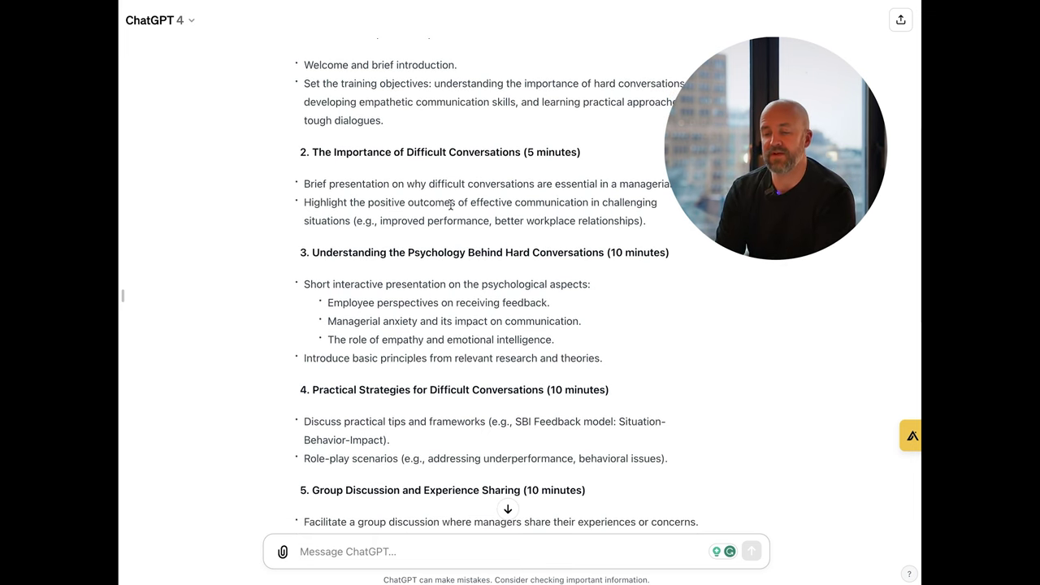
scroll(447, 265, down, 1)
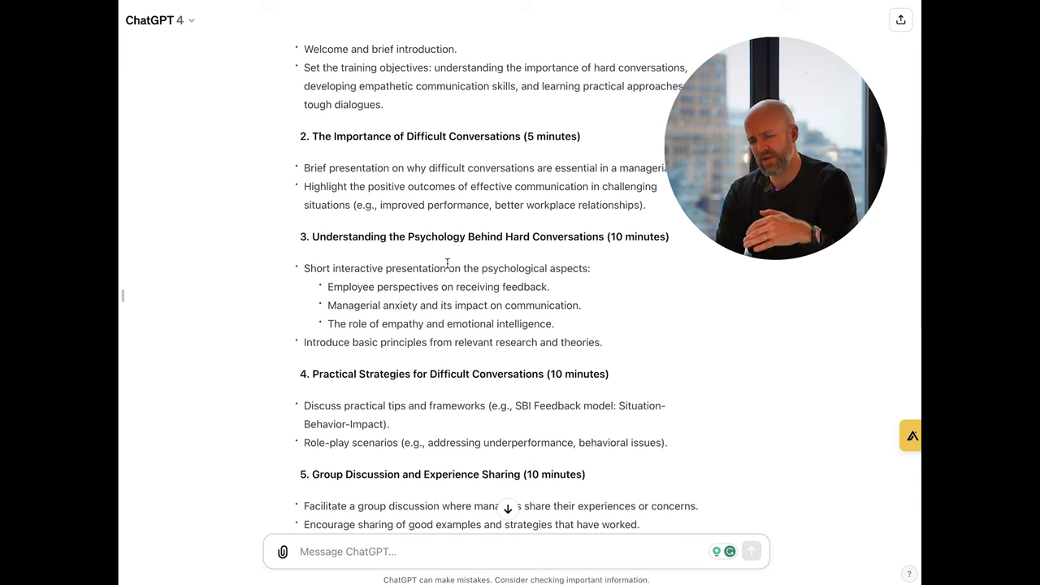
scroll(446, 265, down, 8)
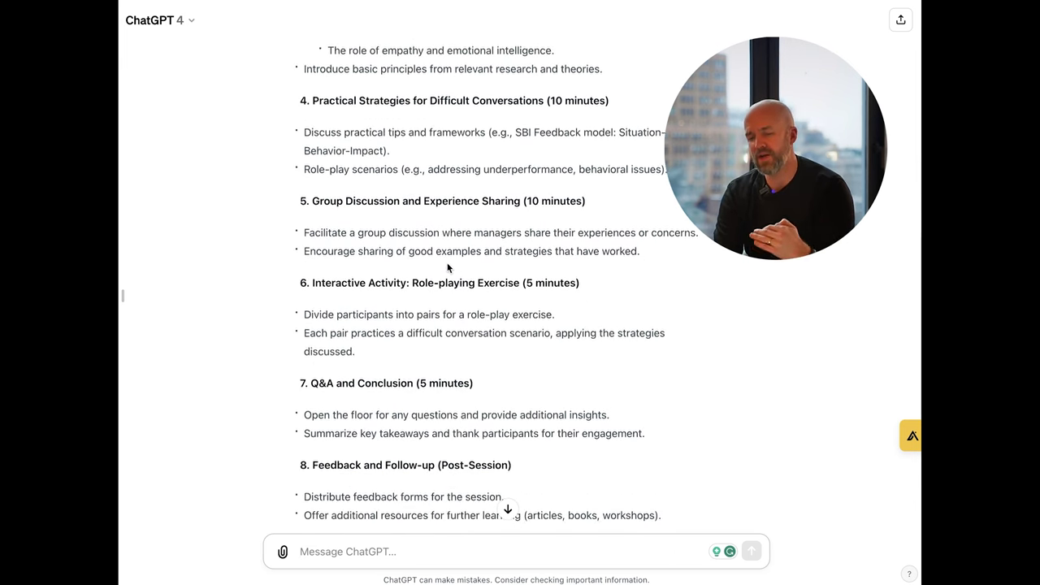
scroll(447, 268, up, 2)
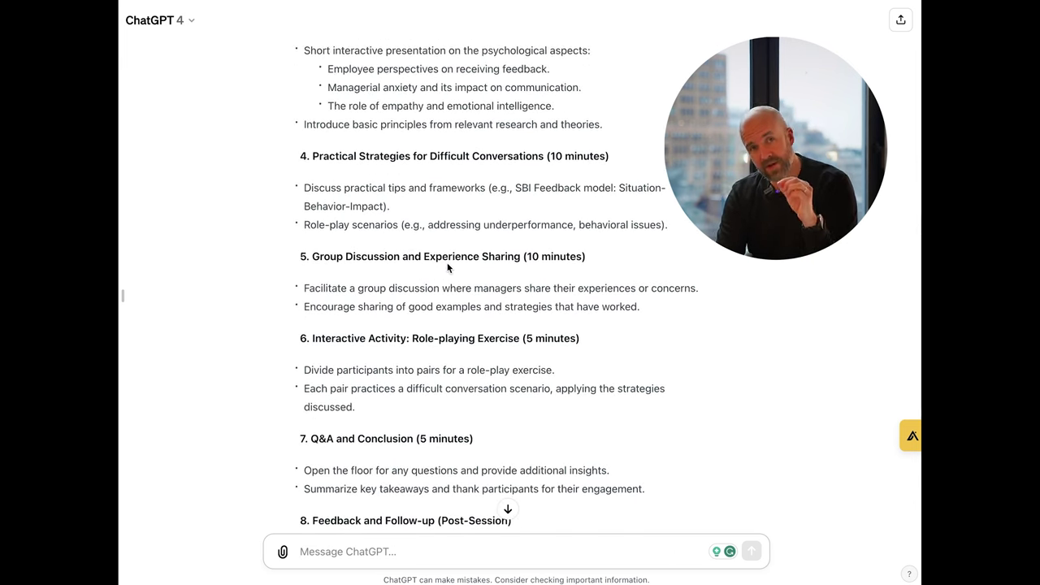
scroll(447, 267, up, 6)
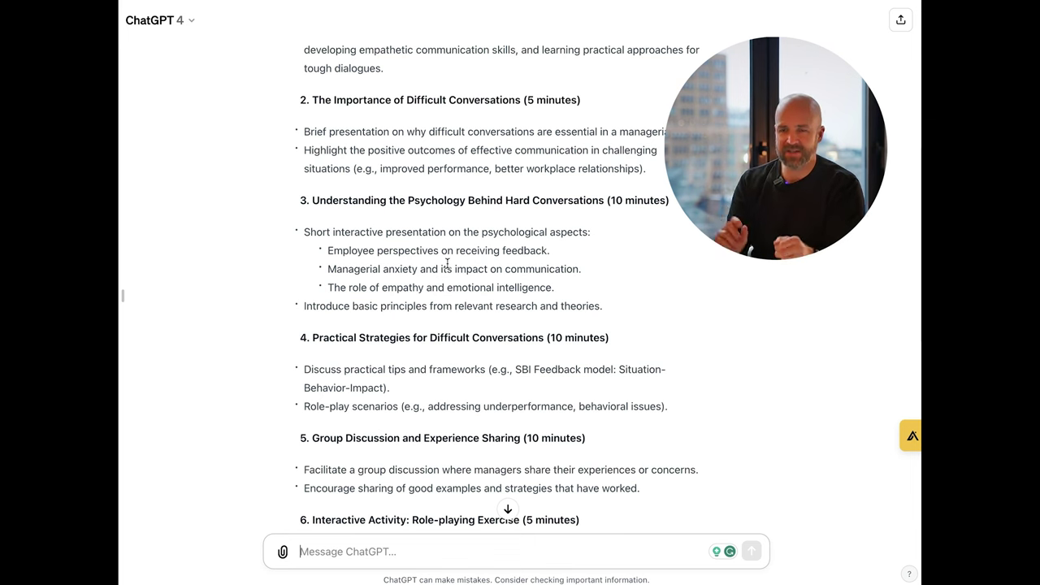
Step: Ask ChatGPT to expand all points except 1 and 8 with more detail on what to cover
scroll(447, 262, up, 1)
text(Thanks! Can you outline all points except 1 and 8 a)
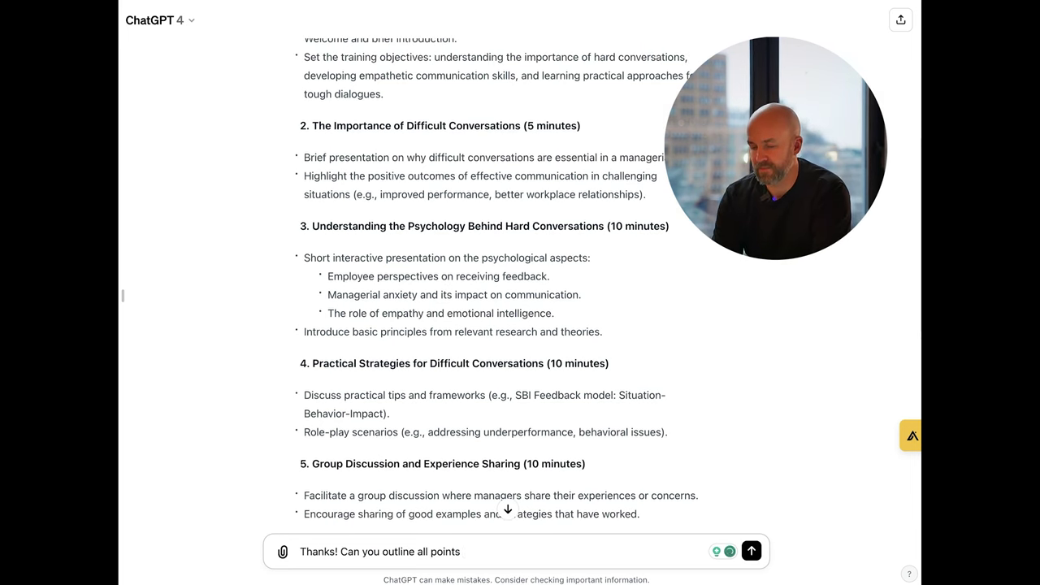
scroll(447, 262, down, 3)
text(bit more? Give me more details on what should be covered, what to do under e)
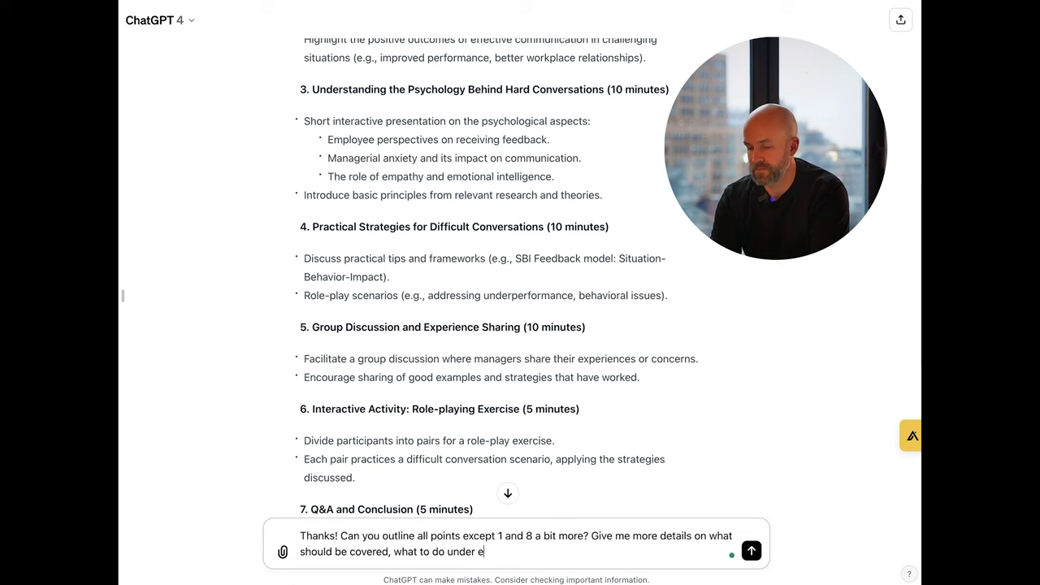
text(ach point and also perhaps speaking notes or similar?)
key(Return)
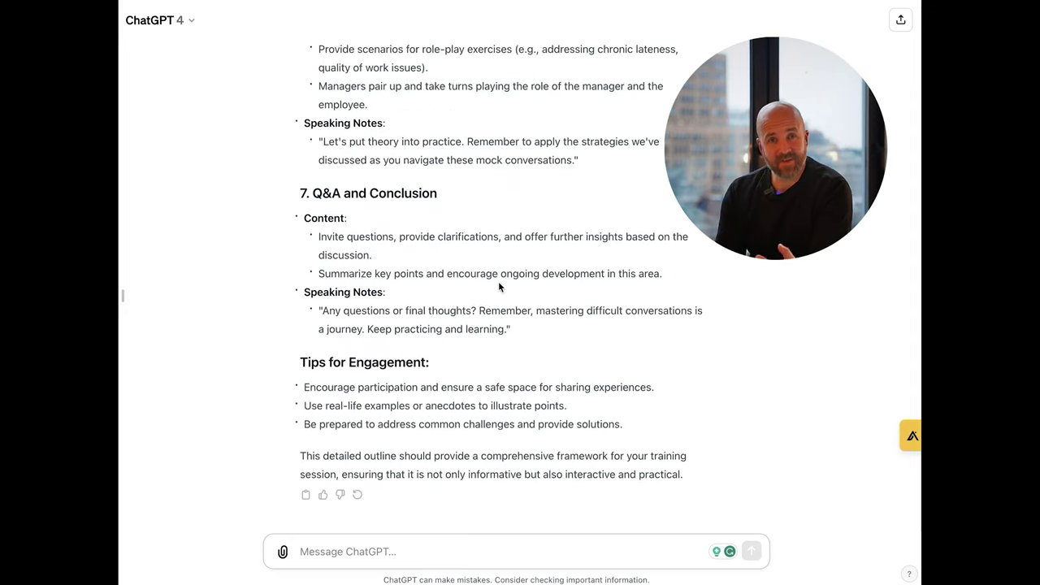
Step: Read the expanded sections 2–7 with content, speaking notes and Tips for Engagement
scroll(491, 269, up, 15)
scroll(485, 258, down, 2)
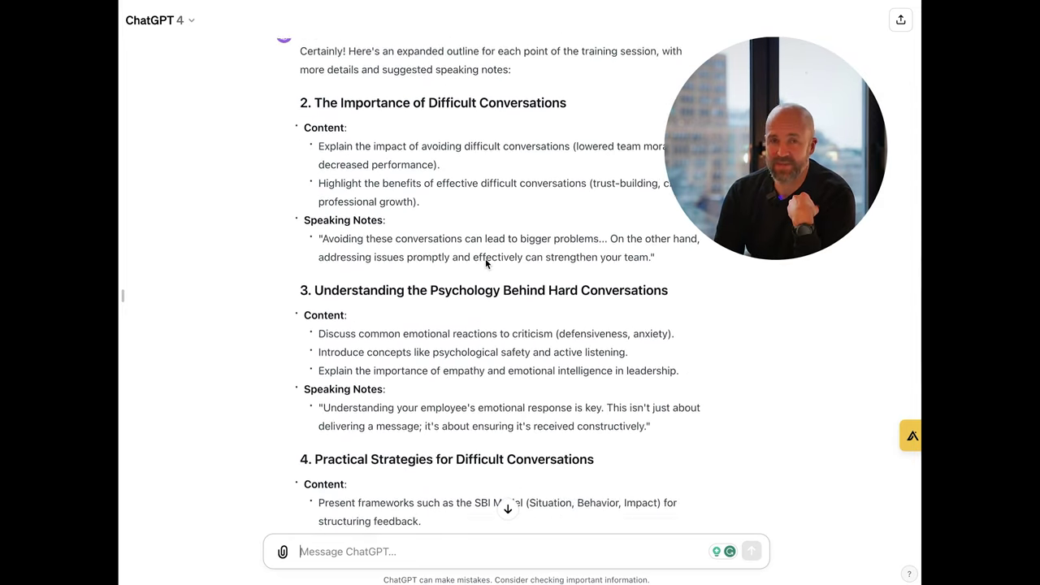
scroll(486, 258, down, 4)
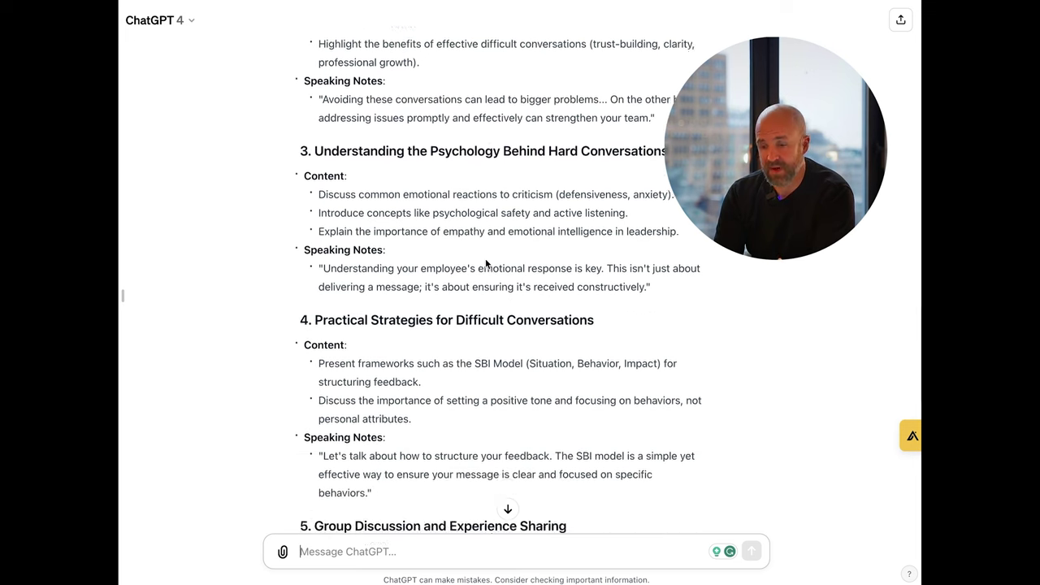
scroll(486, 263, up, 4)
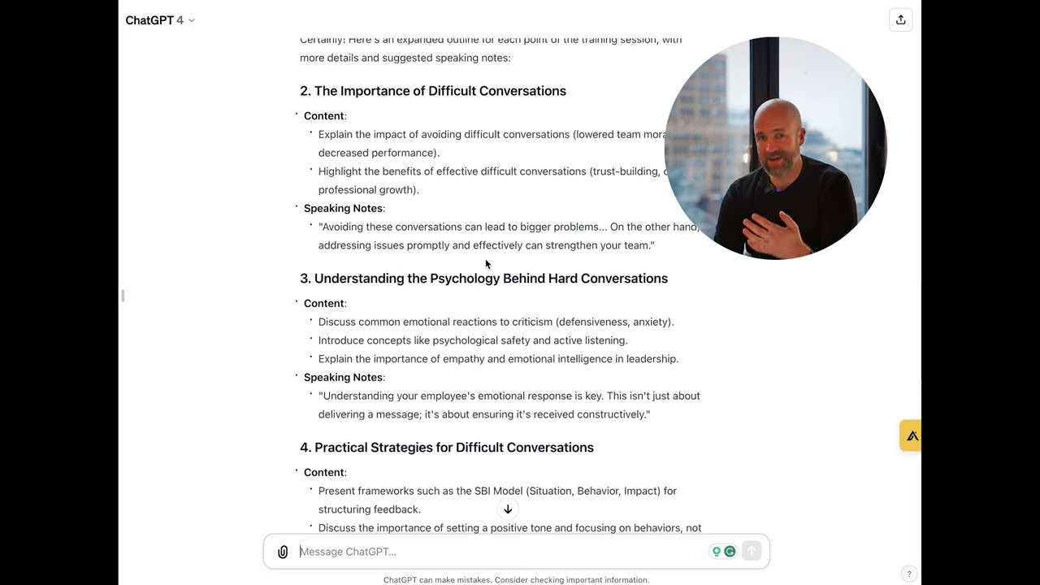
scroll(485, 258, down, 3)
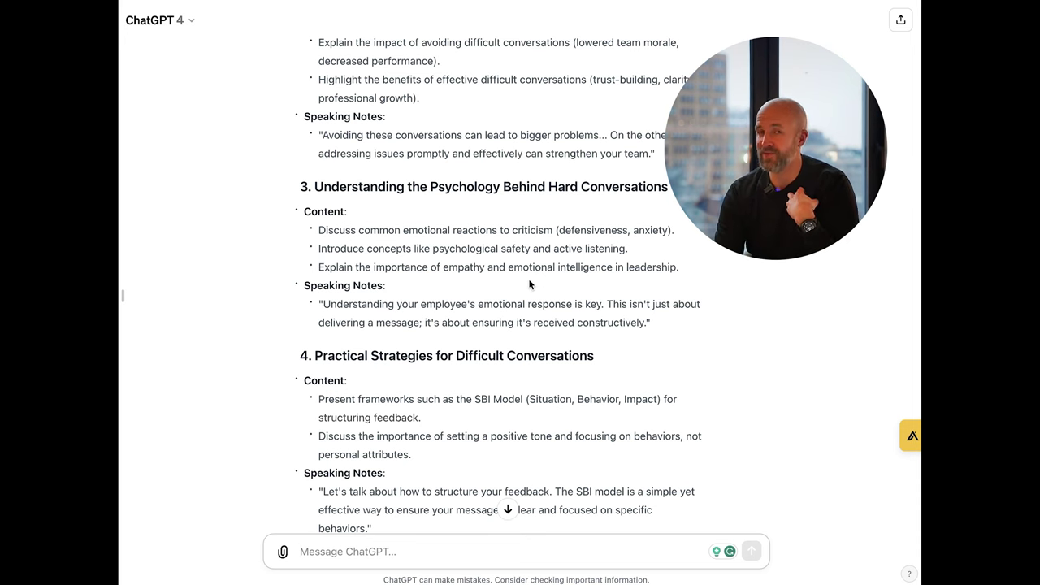
scroll(529, 283, down, 1)
scroll(529, 283, up, 3)
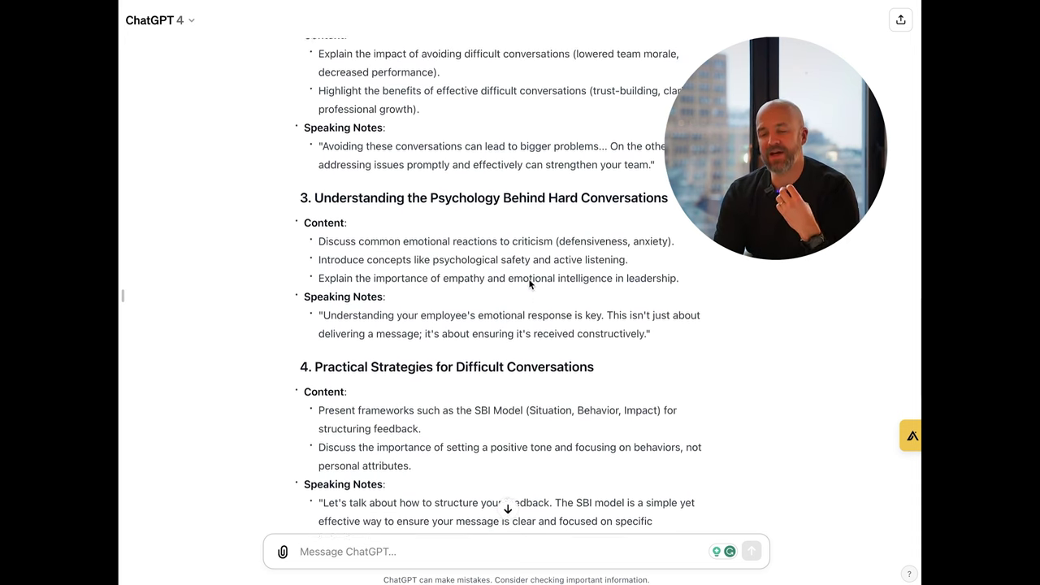
scroll(529, 283, up, 1)
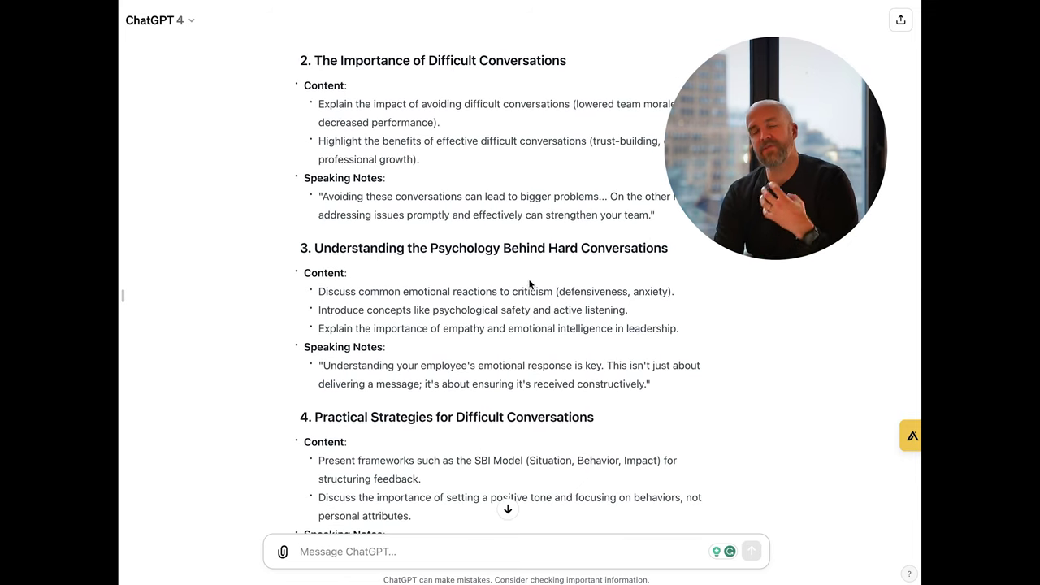
Step: Ask for more on 'Understanding the Psychology Behind Hard Conversations' and what its PowerPoint slides should look like
drag(670, 250, 319, 247)
key(super+c)
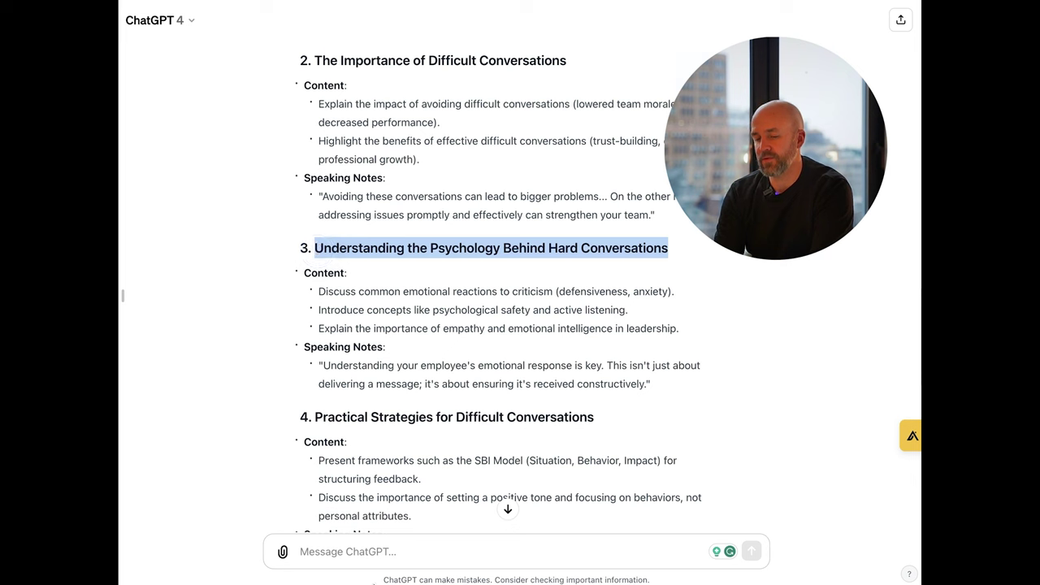
key(super+v)
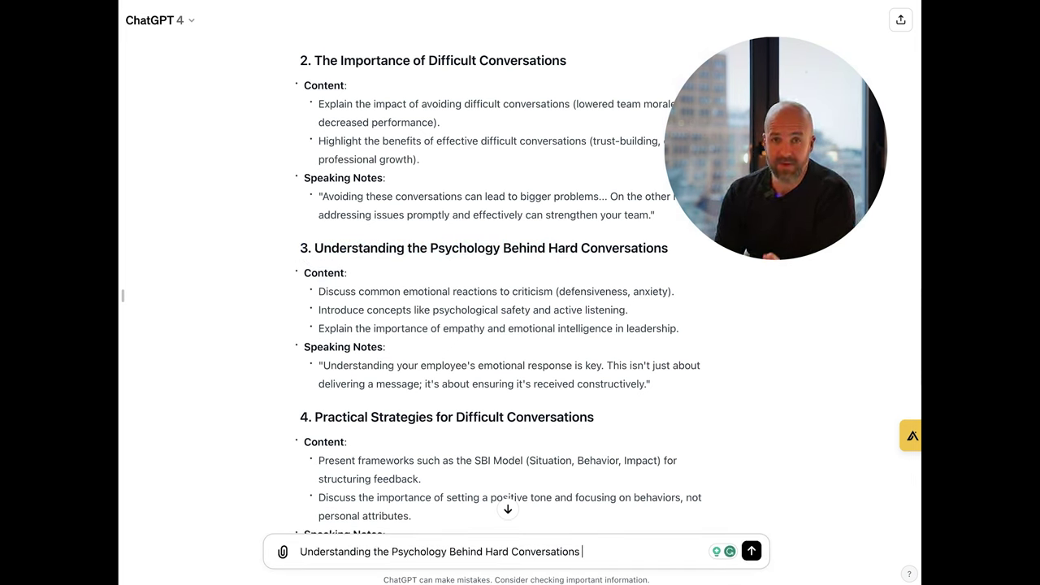
text(-tell me more about this? What is important for the au)
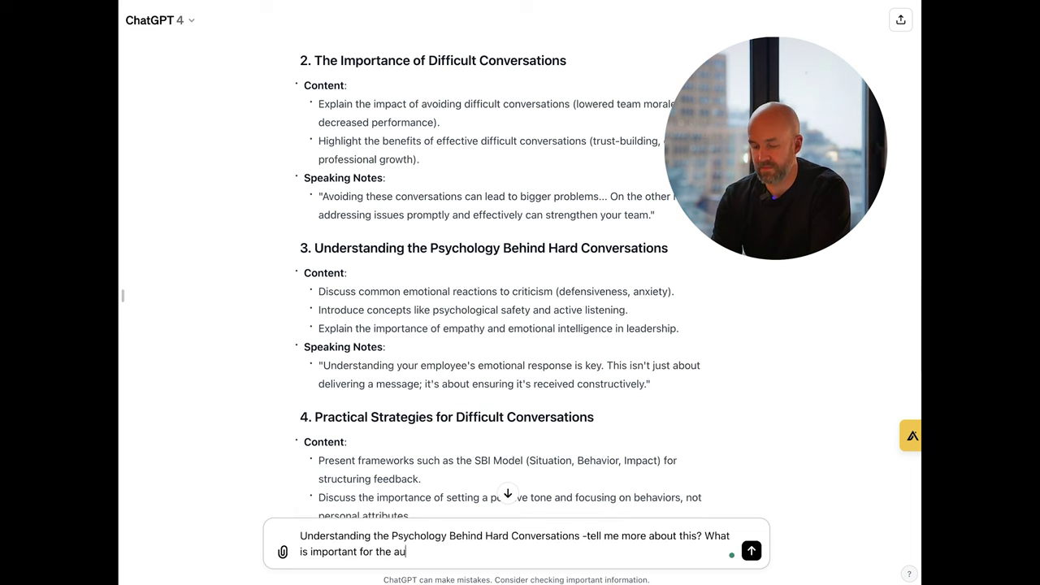
text(dience to know here? if I'm doing a powerpoint on these, what would the slides look like for this section?)
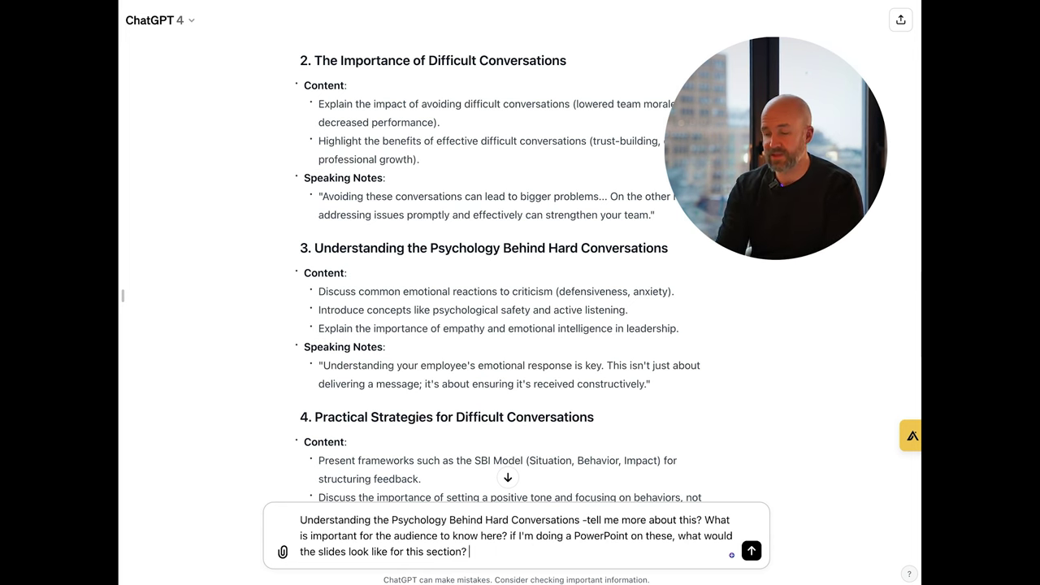
key(Return)
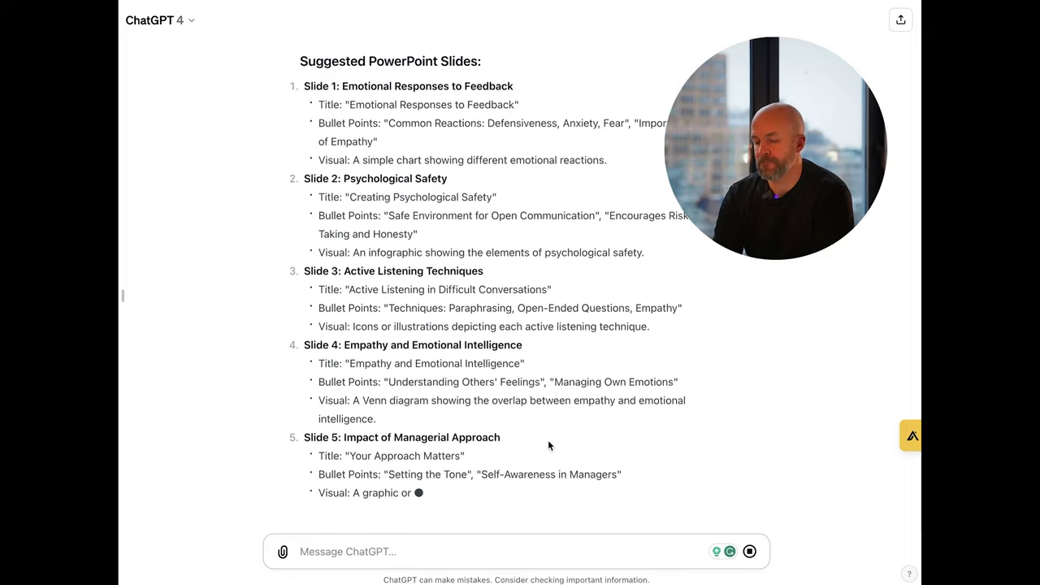
Step: Review the five psychology key points and the five suggested PowerPoint slides
scroll(408, 296, up, 6)
scroll(408, 295, up, 4)
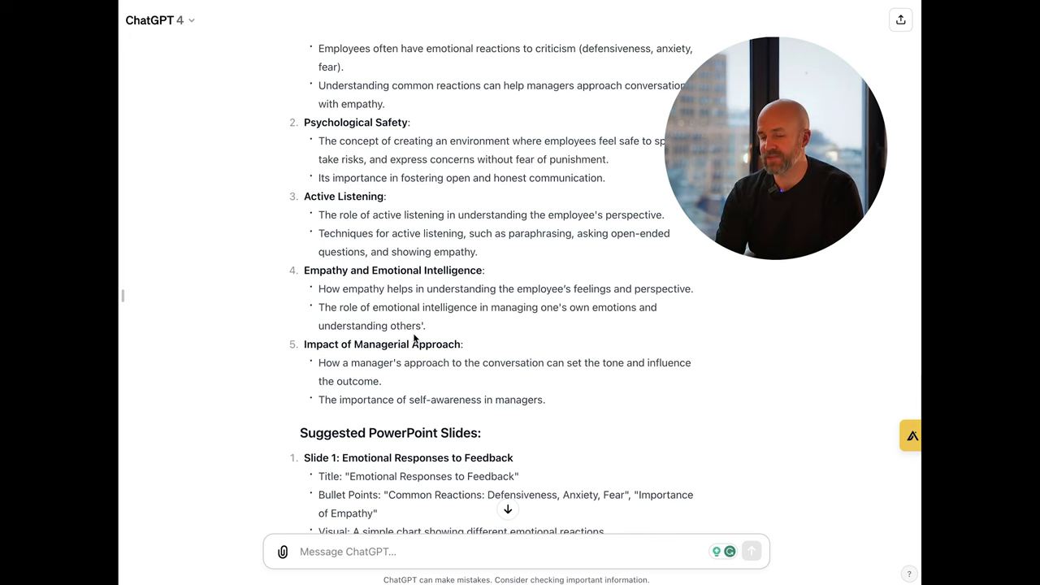
scroll(423, 346, down, 7)
scroll(431, 351, down, 3)
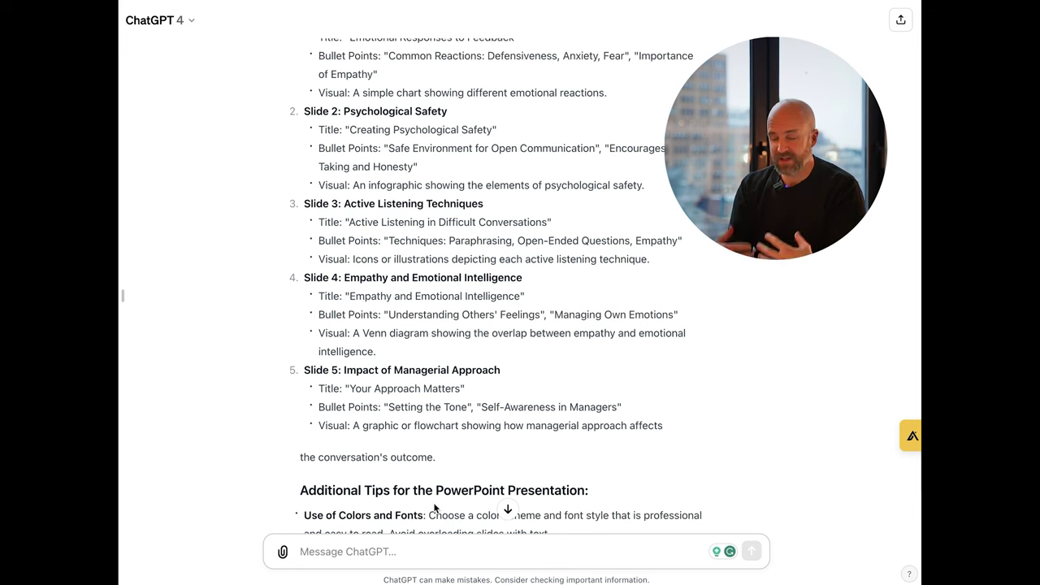
Step: Request that 'Impact of Managerial Approach' be made more prominent in the training slides
drag(501, 370, 398, 369)
text(Impact of Managerial Approach - this is very important in my book, could we make this more prominent? Really underpin the importance of how you as a manager approach this is an important part of having these hard conversations,)
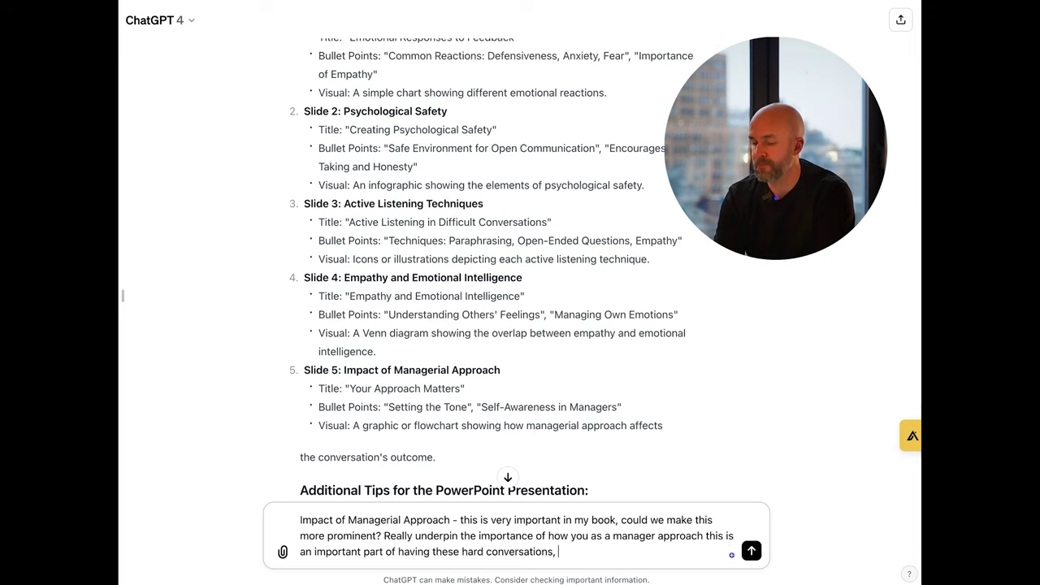
key(Return)
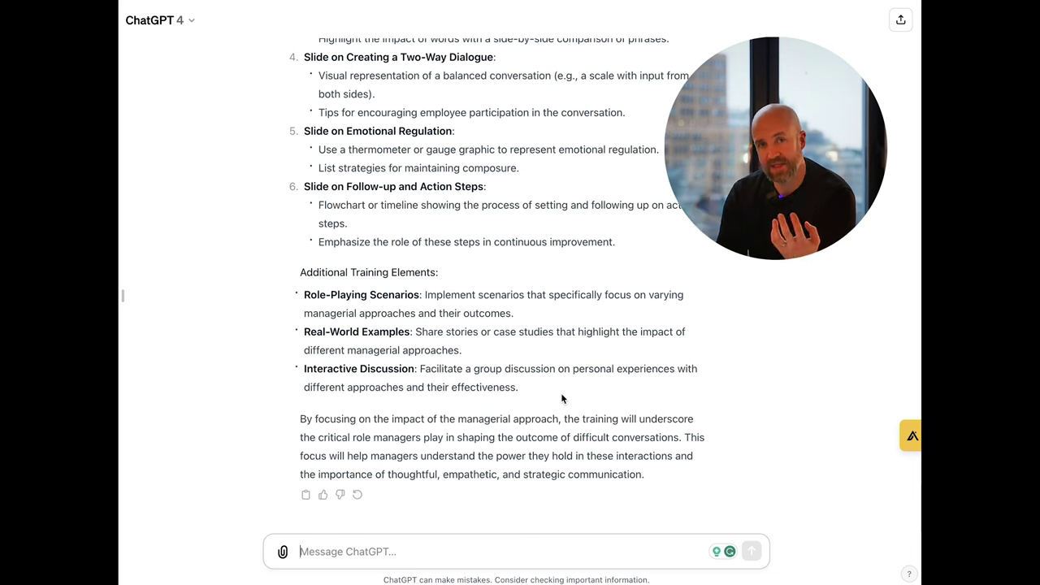
scroll(561, 398, up, 3)
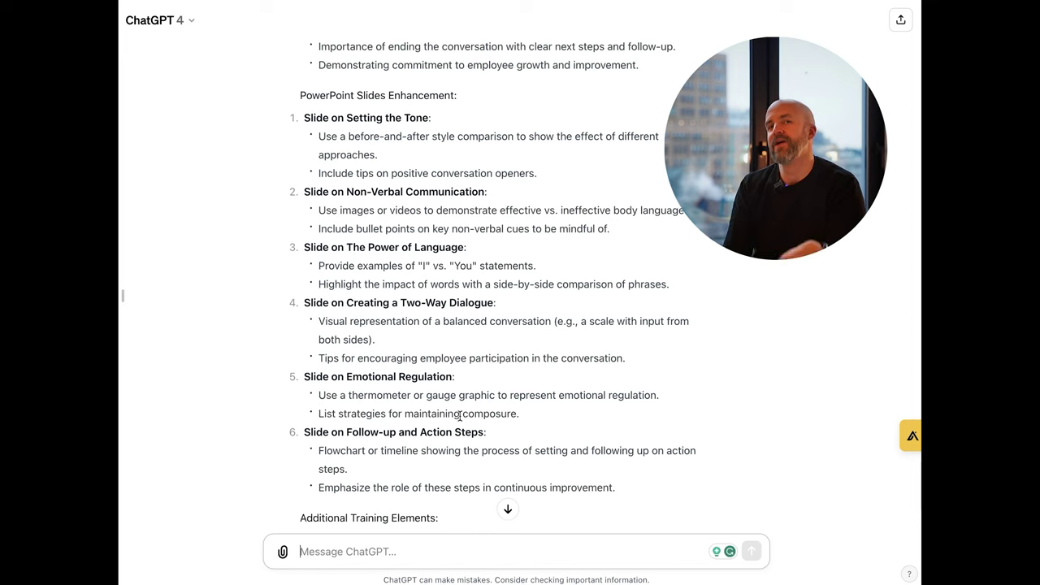
Step: Ask ChatGPT to create slides for the full training, keeping it to 45 minutes
text(Thanks, please create slides for the full training now, remember to keep it to 45 minutes.)
key(Return)
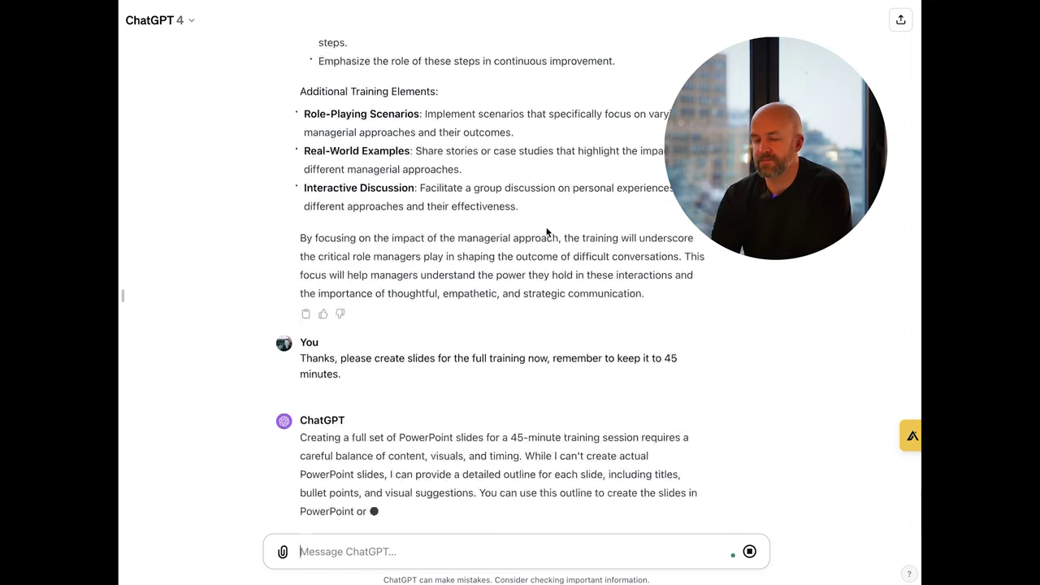